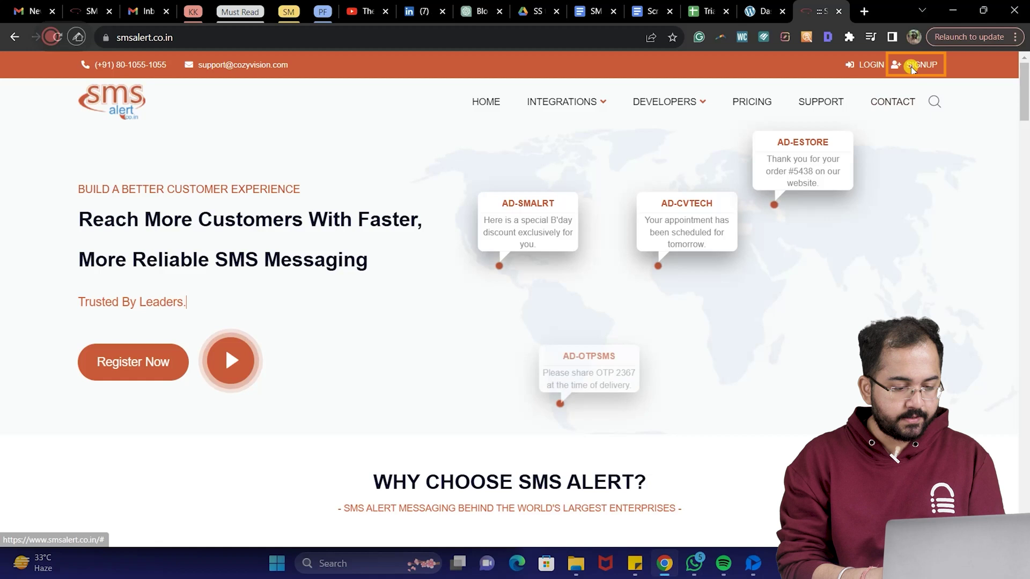
- Sign up for a new SMS Alert demo account and validate the phone with the OTP
{"action": "left_click", "coordinate": [913, 71]}
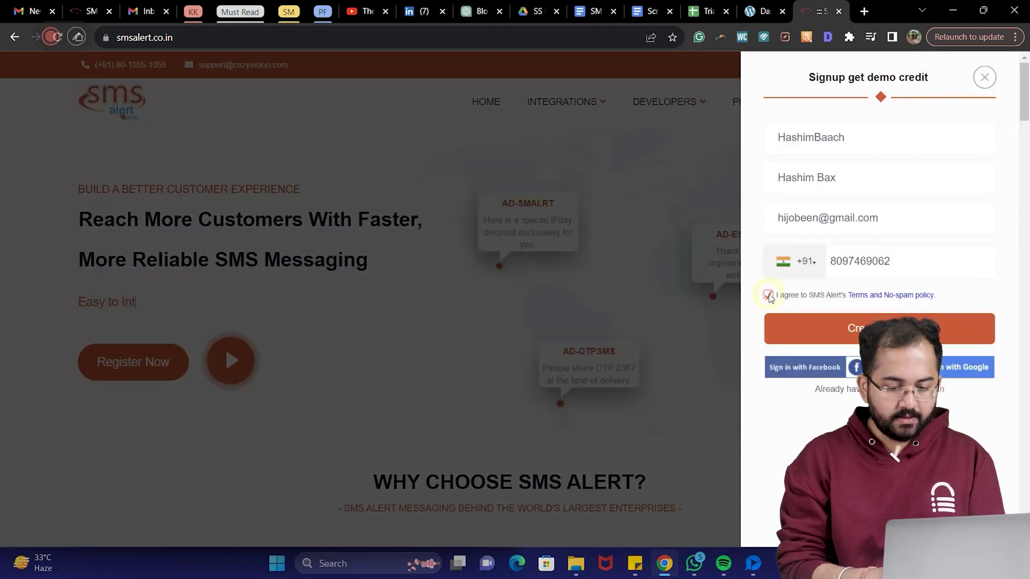
{"action": "left_click", "coordinate": [797, 322]}
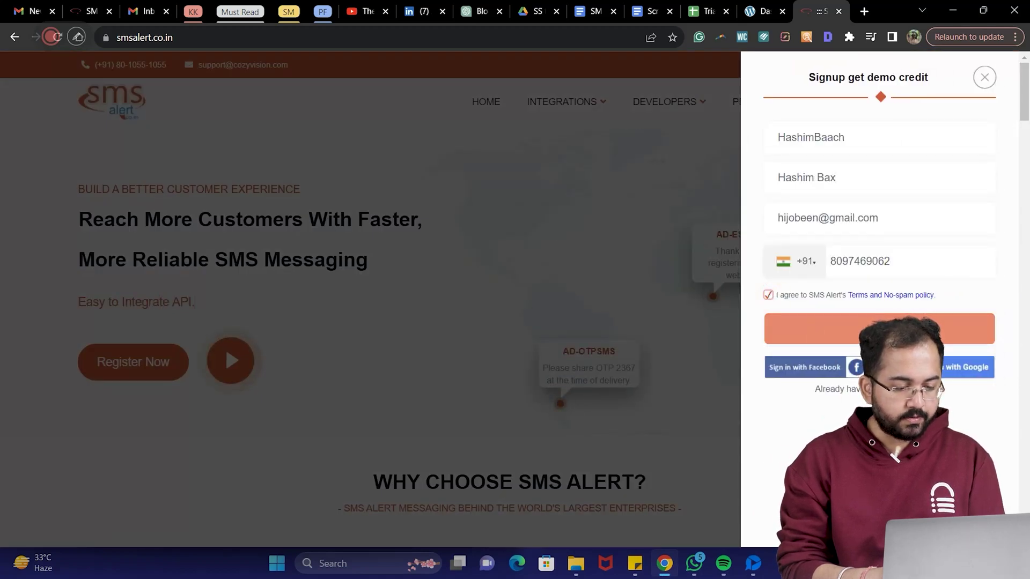
{"action": "left_click", "coordinate": [876, 195]}
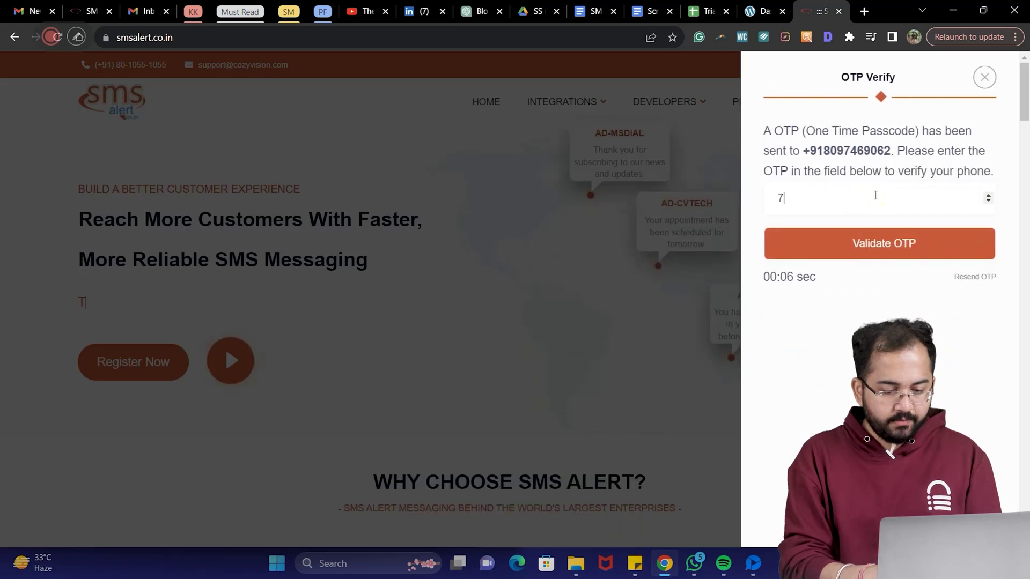
{"action": "left_click", "coordinate": [873, 243]}
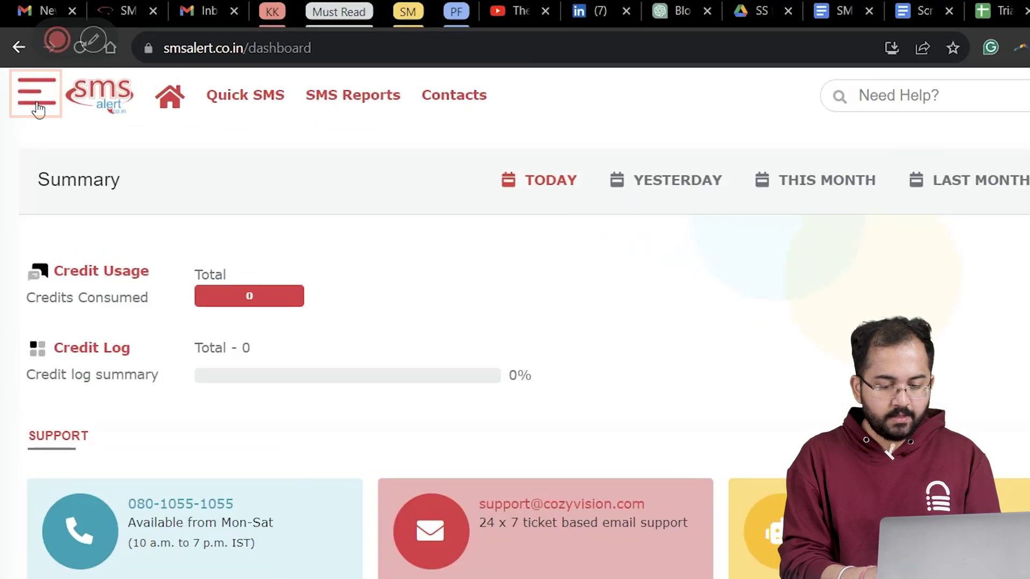
- Review the Signature and DLT Templates options under Manage in the account menu
{"action": "left_click", "coordinate": [26, 71]}
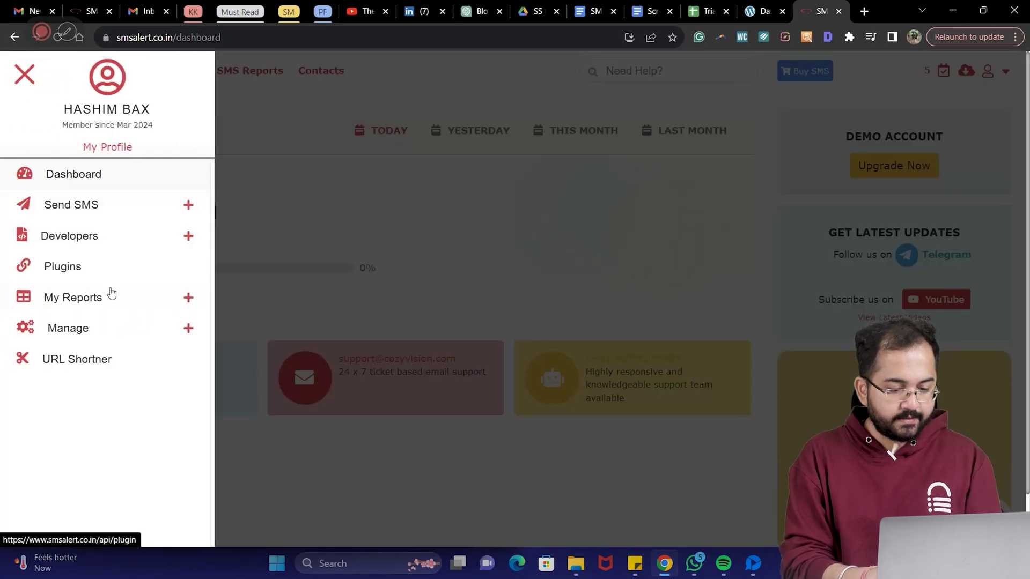
{"action": "left_click", "coordinate": [167, 337]}
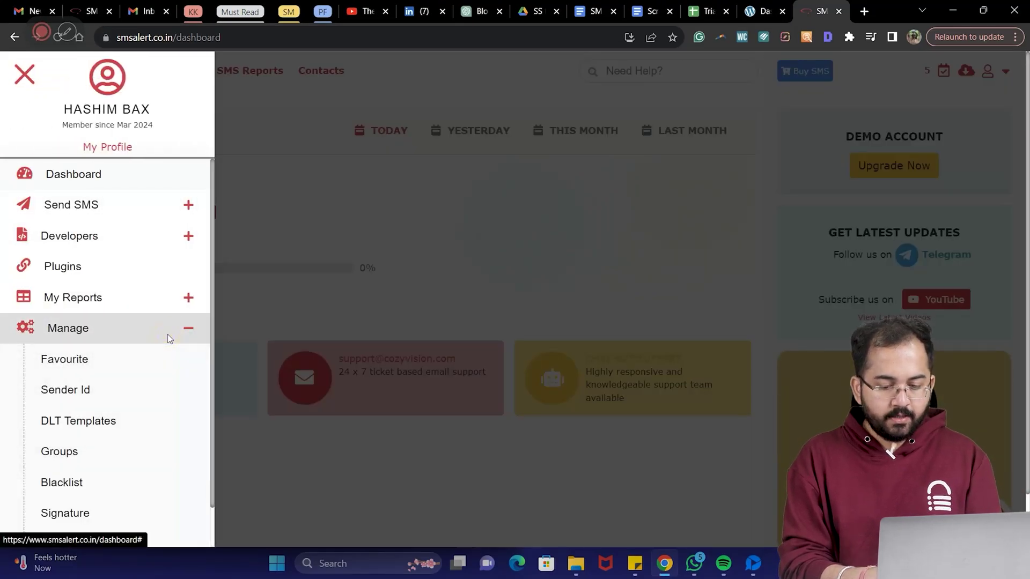
{"action": "scroll", "coordinate": [91, 397], "scroll_direction": "down", "scroll_amount": 1}
{"action": "scroll", "coordinate": [90, 404], "scroll_direction": "down", "scroll_amount": 1}
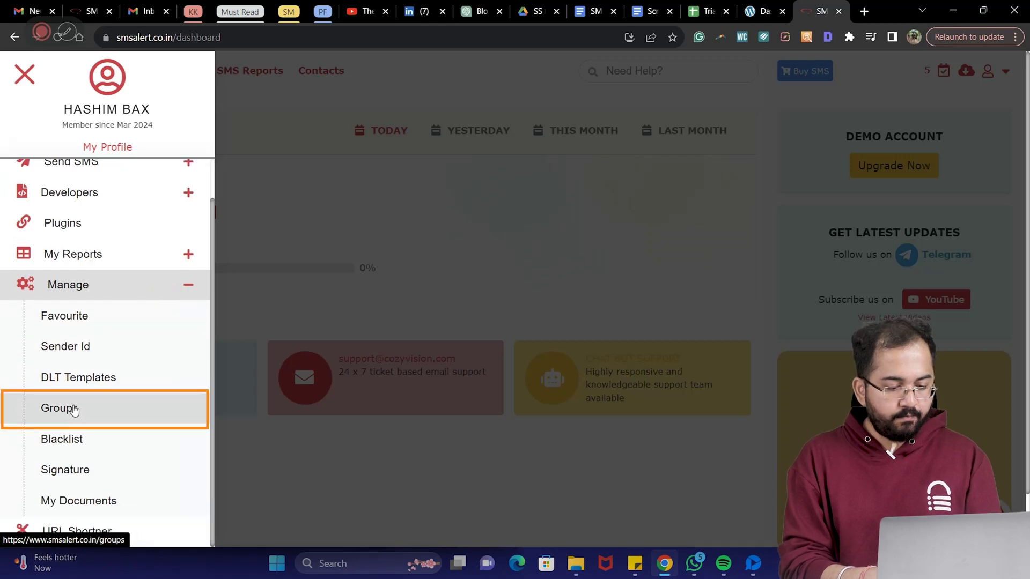
{"action": "left_click", "coordinate": [84, 465]}
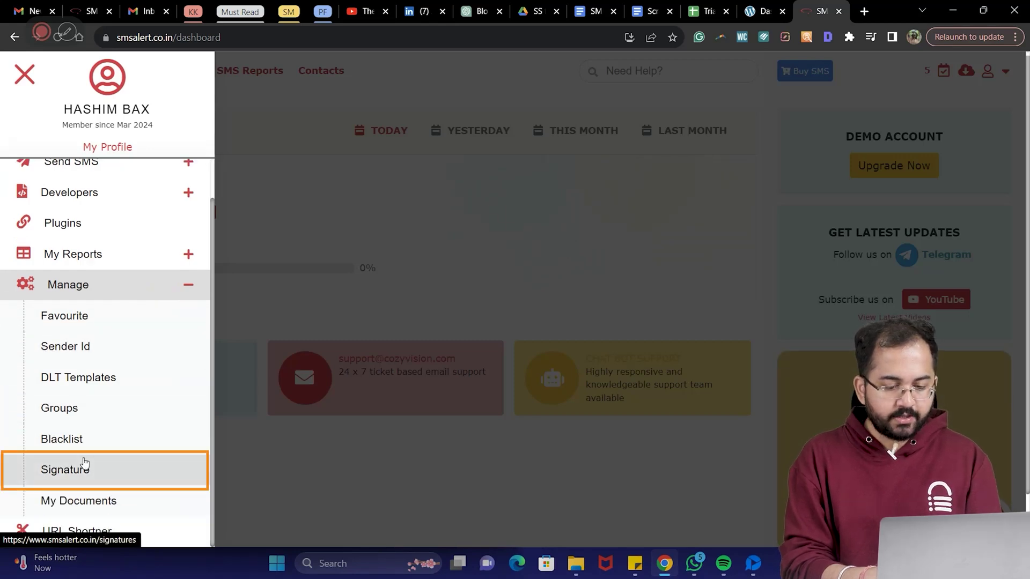
{"action": "left_click", "coordinate": [90, 380]}
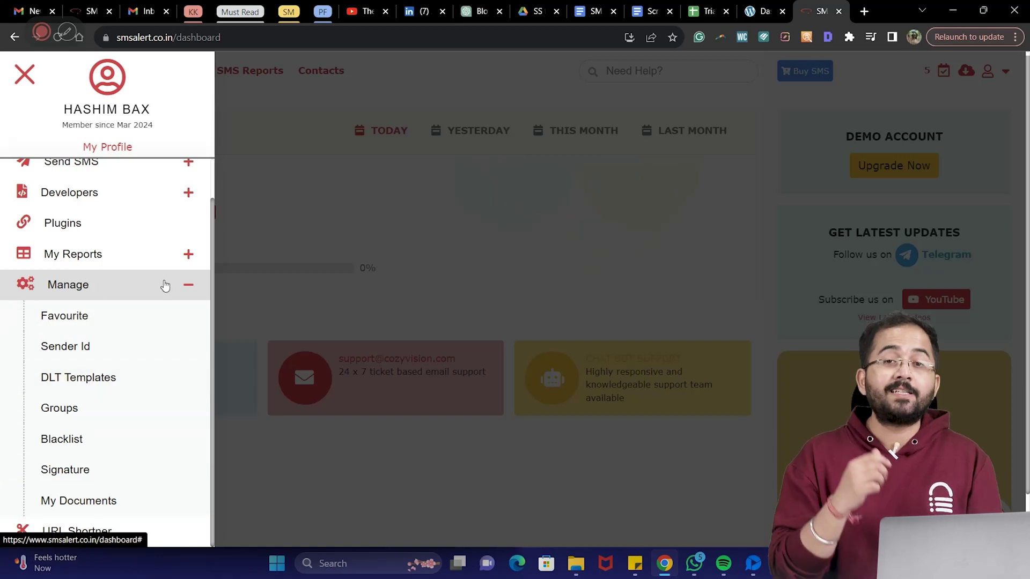
{"action": "left_click", "coordinate": [188, 288]}
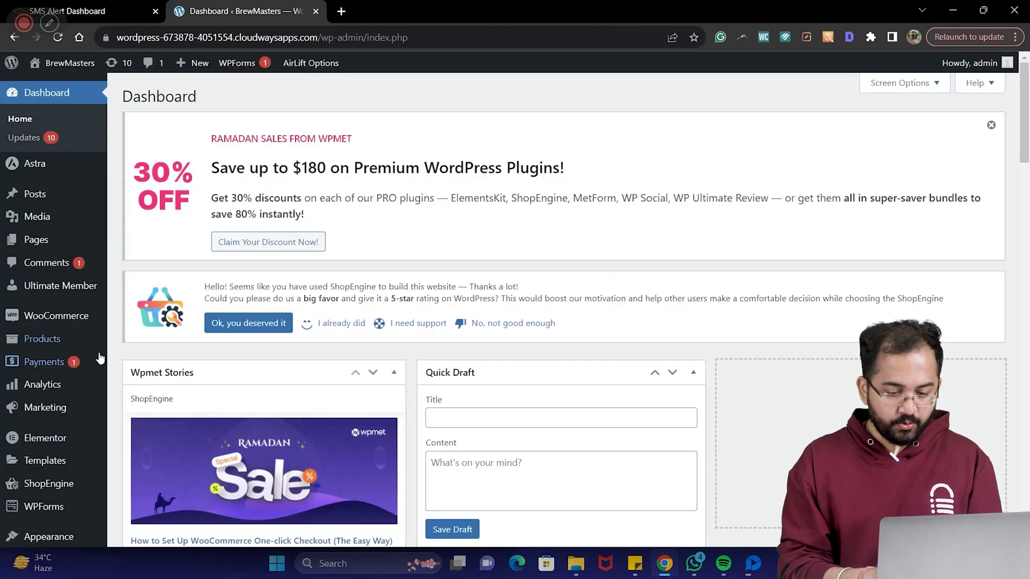
{"action": "scroll", "coordinate": [58, 439], "scroll_direction": "down", "scroll_amount": 2}
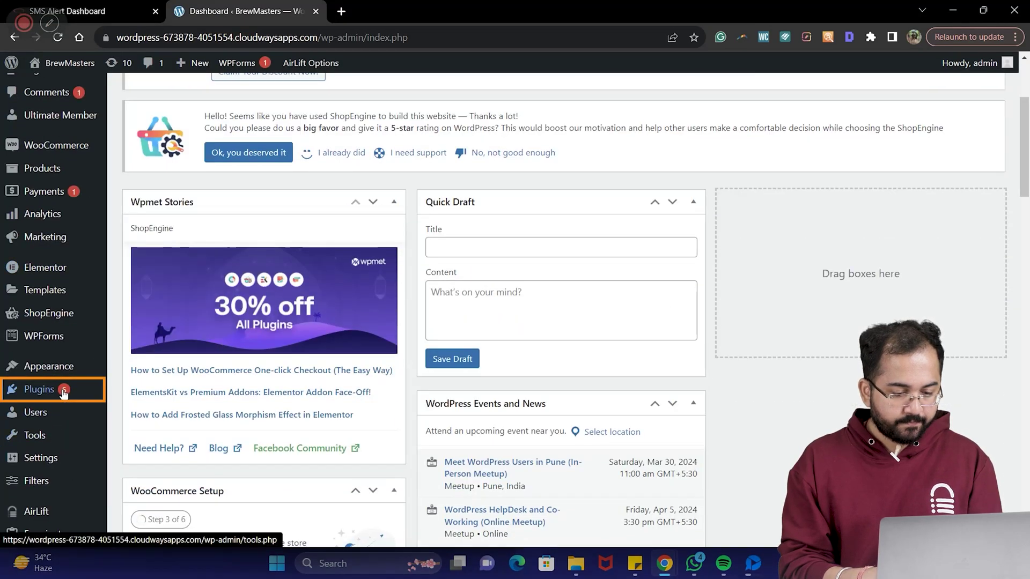
- Search Add New Plugin for "SMS Alert" and install SMS Alert Order Notifications
{"action": "left_click", "coordinate": [153, 411]}
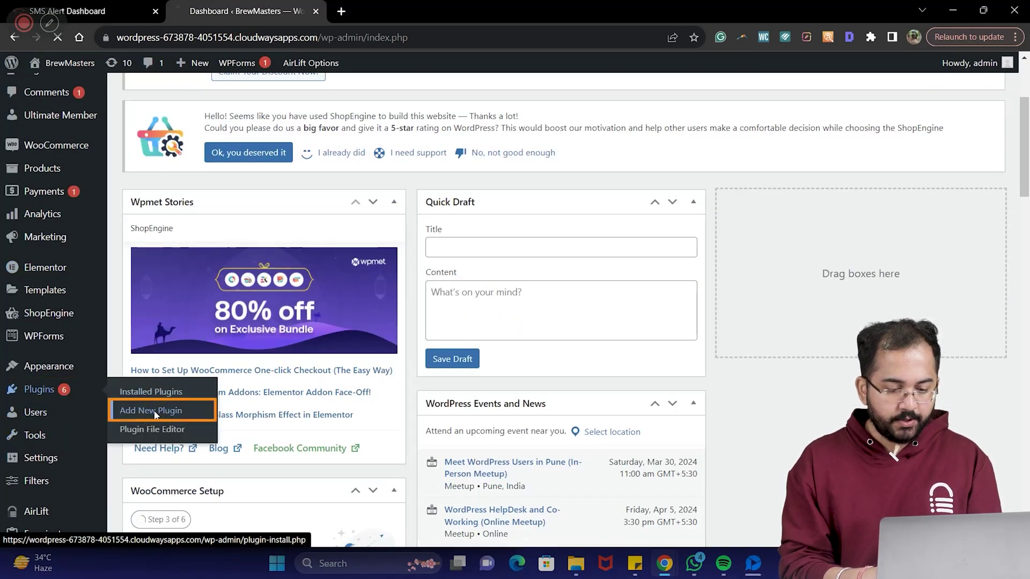
{"action": "left_click", "coordinate": [846, 135]}
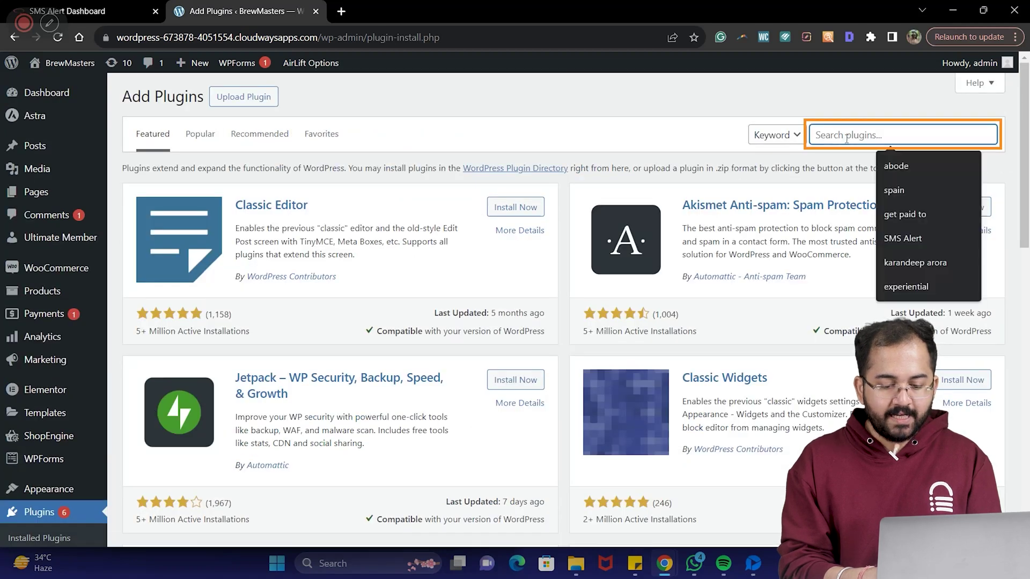
{"action": "type", "text": "SMS Alert"}
{"action": "left_click", "coordinate": [922, 168]}
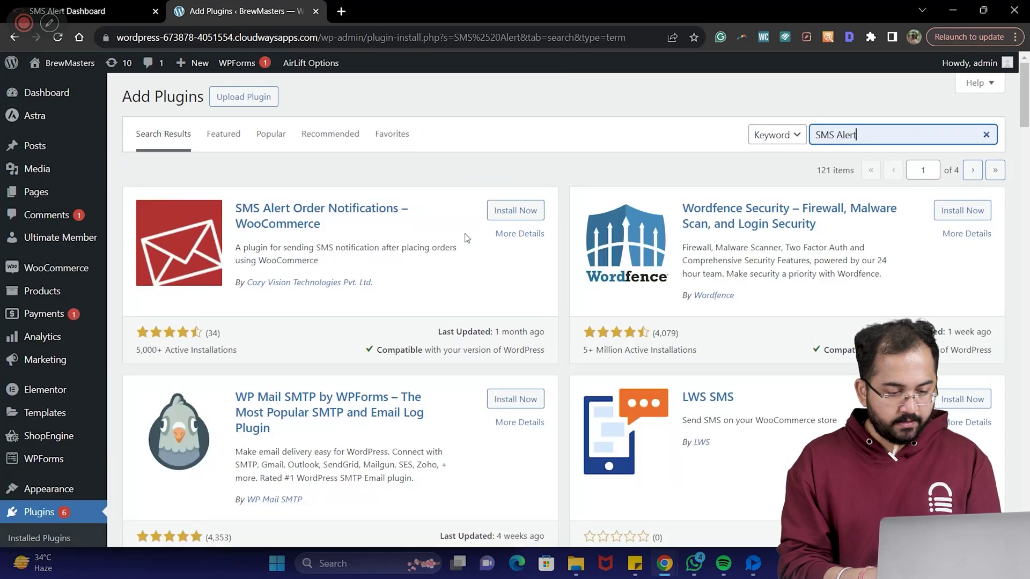
{"action": "left_click", "coordinate": [524, 212]}
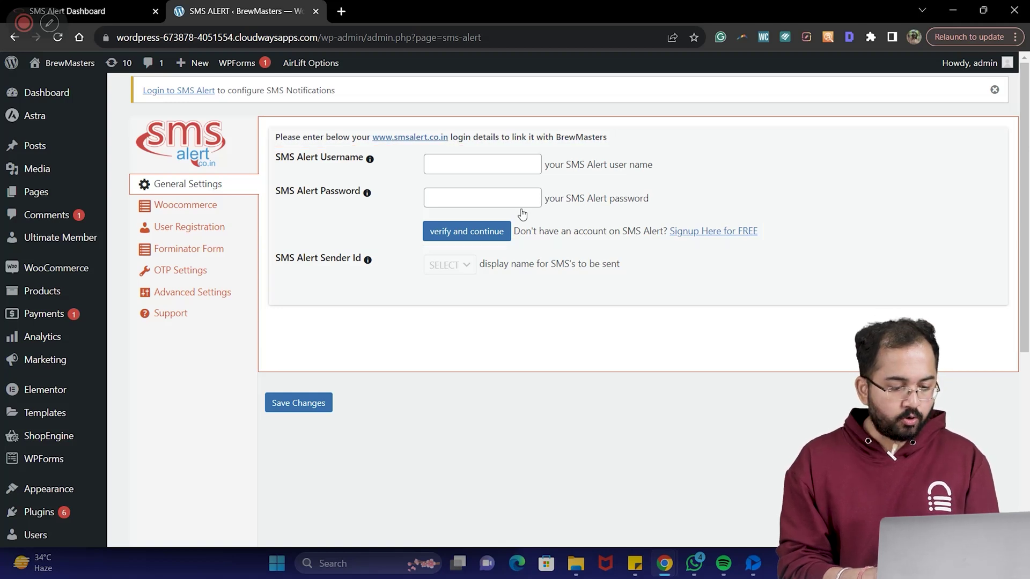
{"action": "mouse_move", "coordinate": [473, 301]}
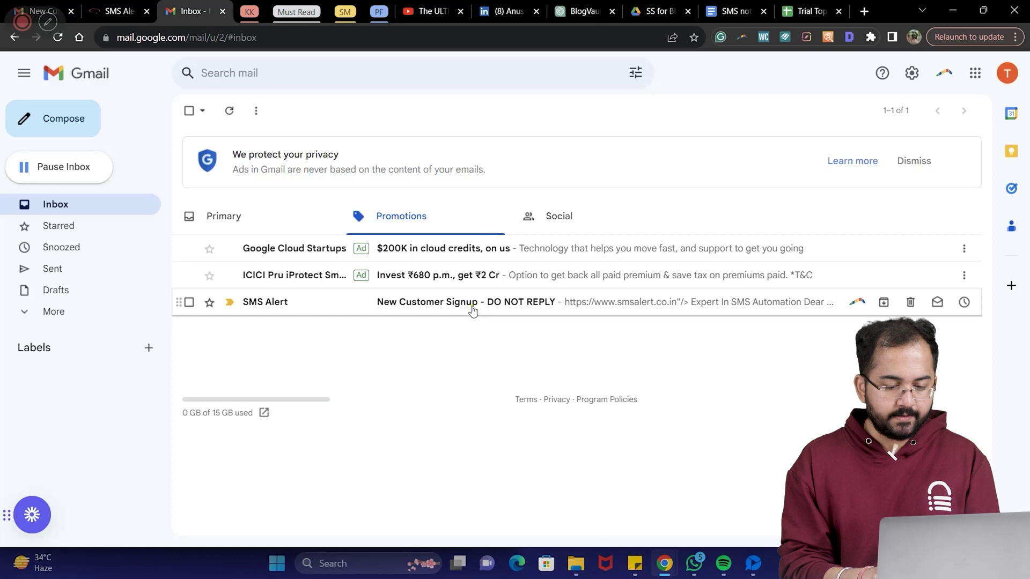
- Copy the account username from the SMS Alert "New Customer Signup" email
{"action": "left_click", "coordinate": [473, 309]}
{"action": "scroll", "coordinate": [458, 326], "scroll_direction": "down", "scroll_amount": 2}
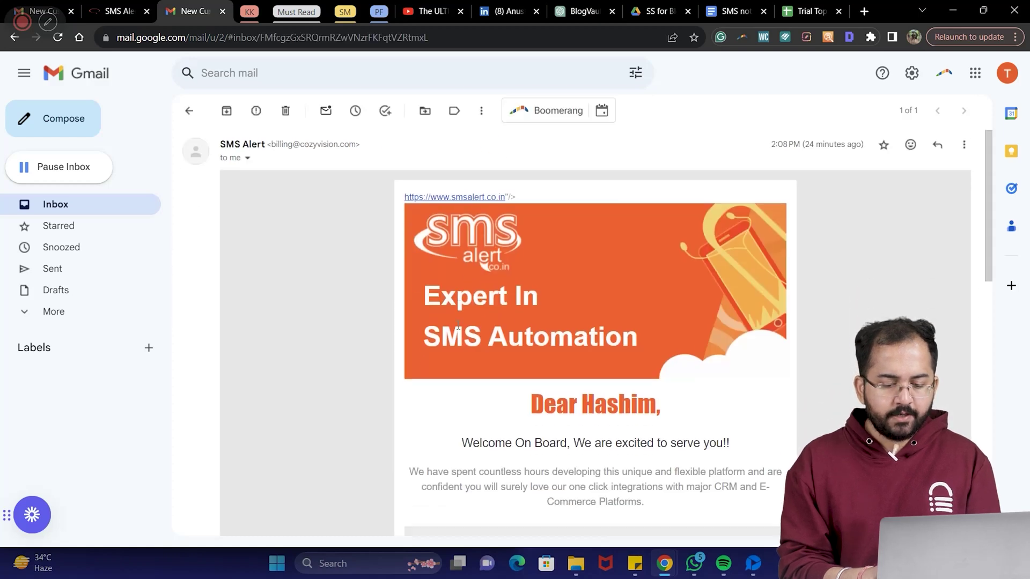
{"action": "scroll", "coordinate": [458, 326], "scroll_direction": "down", "scroll_amount": 1}
{"action": "scroll", "coordinate": [458, 326], "scroll_direction": "down", "scroll_amount": 2}
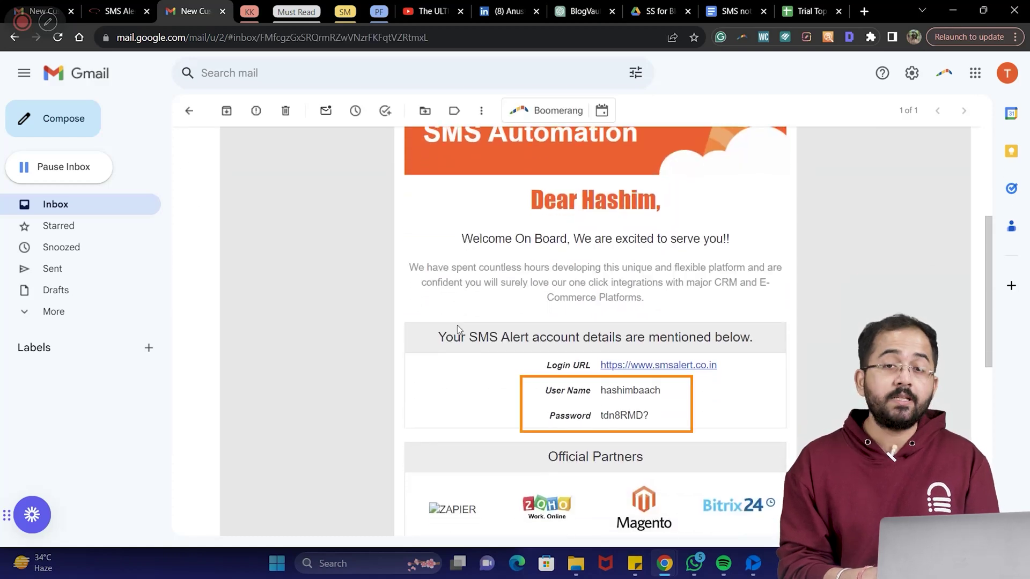
{"action": "double_click", "coordinate": [659, 391]}
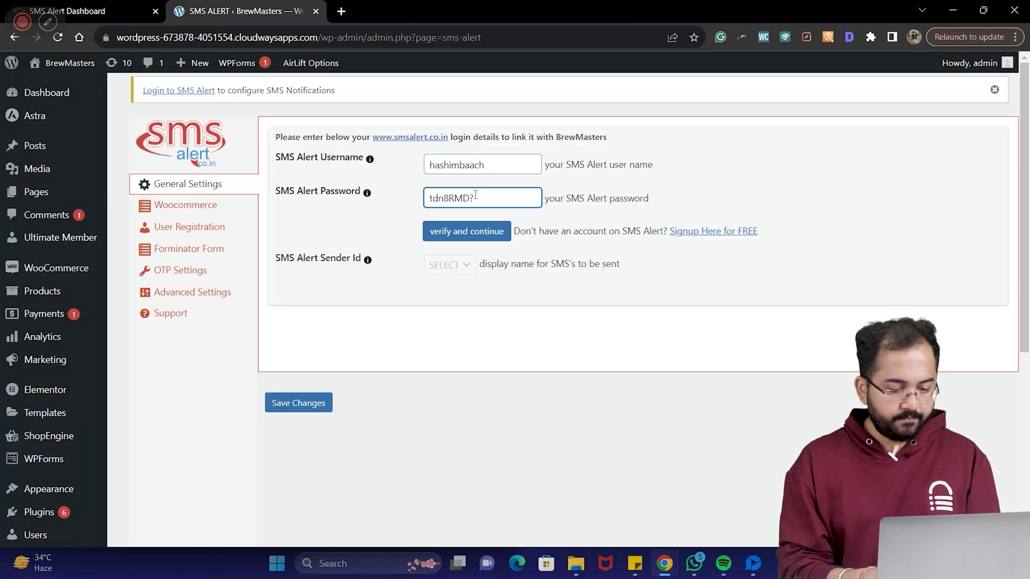
- Verify the SMS Alert login and save a custom admin phone number for order SMS
{"action": "left_click", "coordinate": [481, 232]}
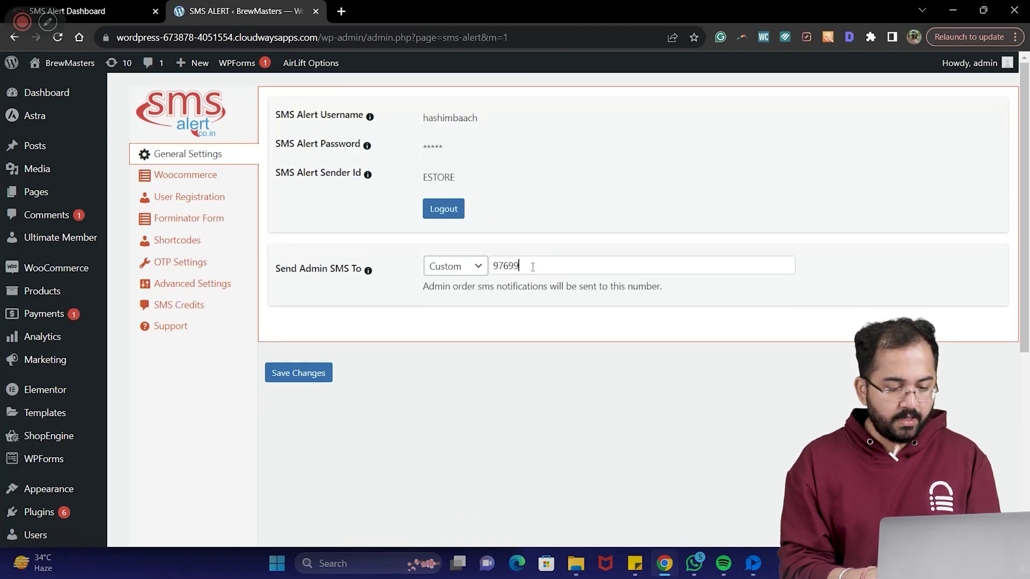
{"action": "left_click", "coordinate": [302, 375]}
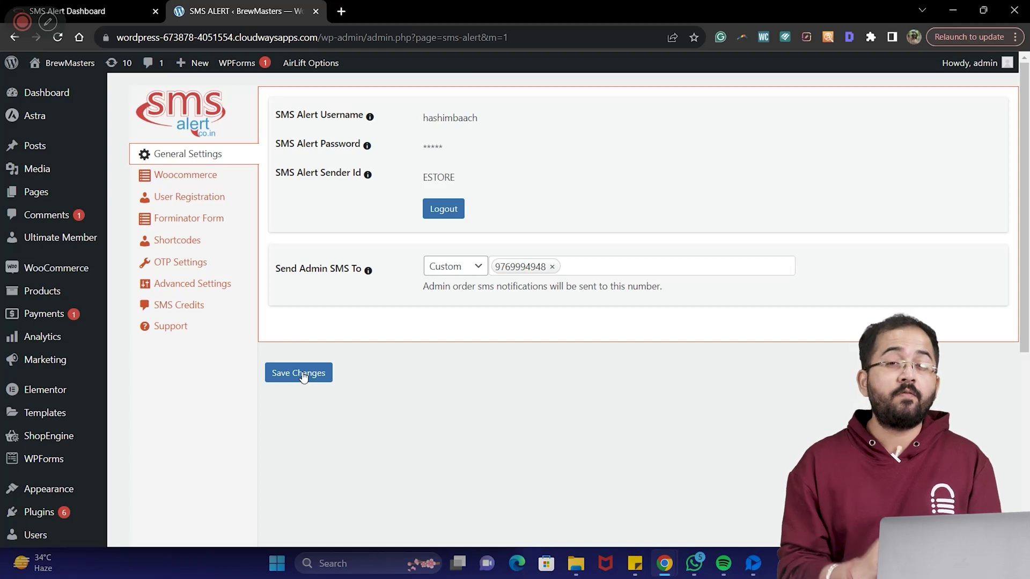
- Tick customer SMS for Refunded, On Hold, Processing and Completed orders under Customer Notifications
{"action": "left_click", "coordinate": [178, 183]}
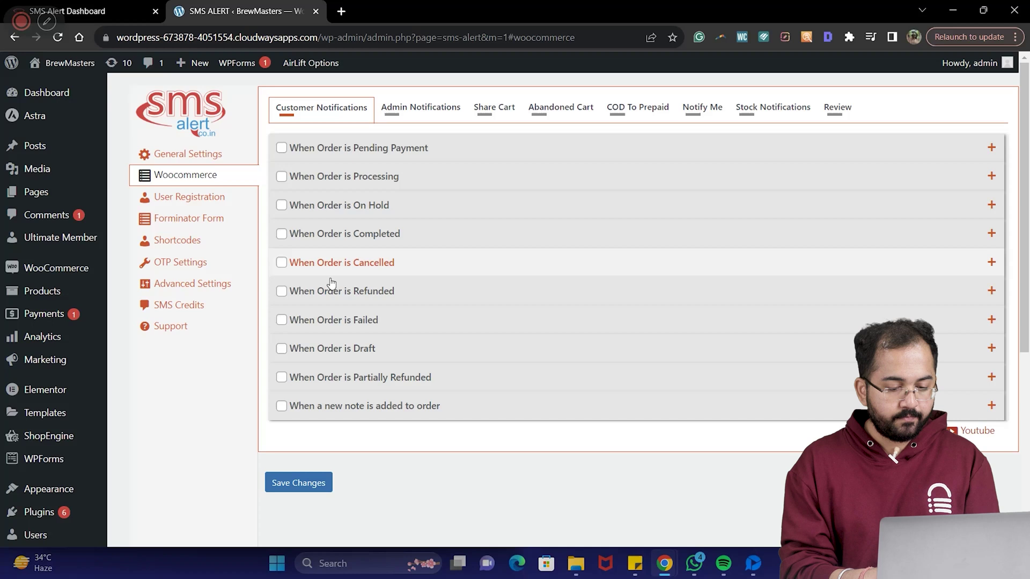
{"action": "left_click", "coordinate": [282, 291]}
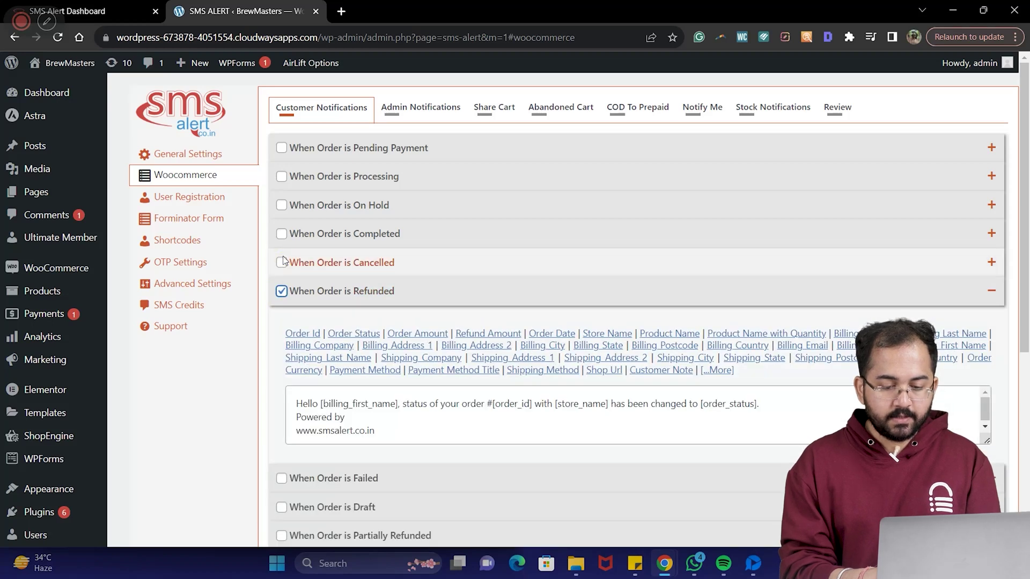
{"action": "left_click", "coordinate": [282, 205]}
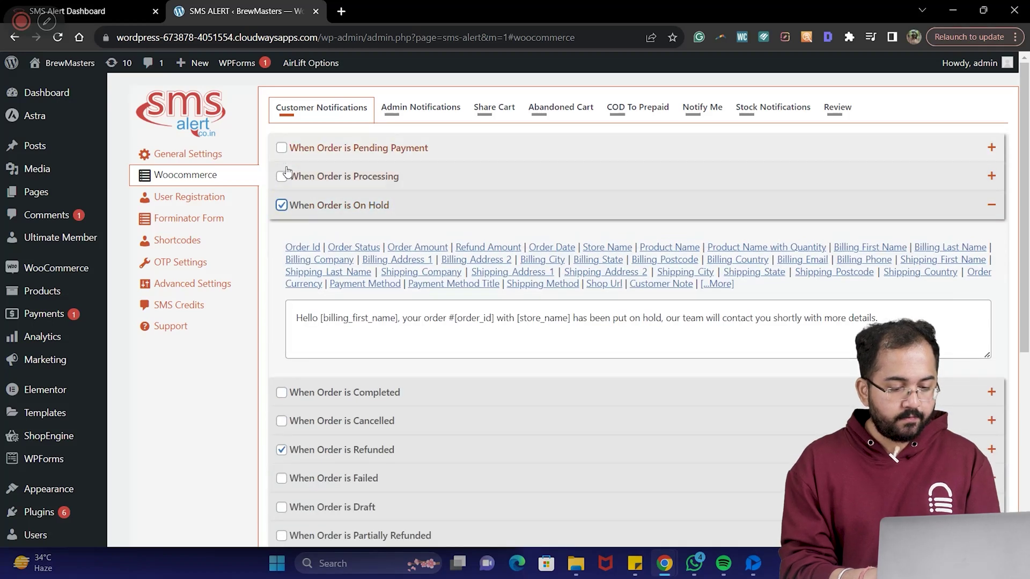
{"action": "left_click", "coordinate": [282, 177]}
{"action": "left_click", "coordinate": [283, 399]}
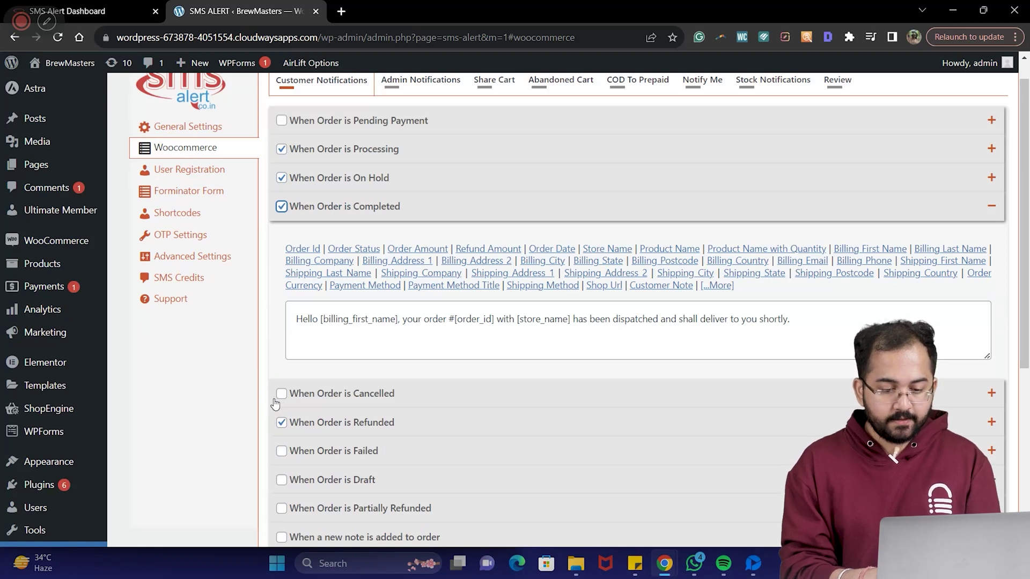
{"action": "scroll", "coordinate": [275, 403], "scroll_direction": "down", "scroll_amount": 3}
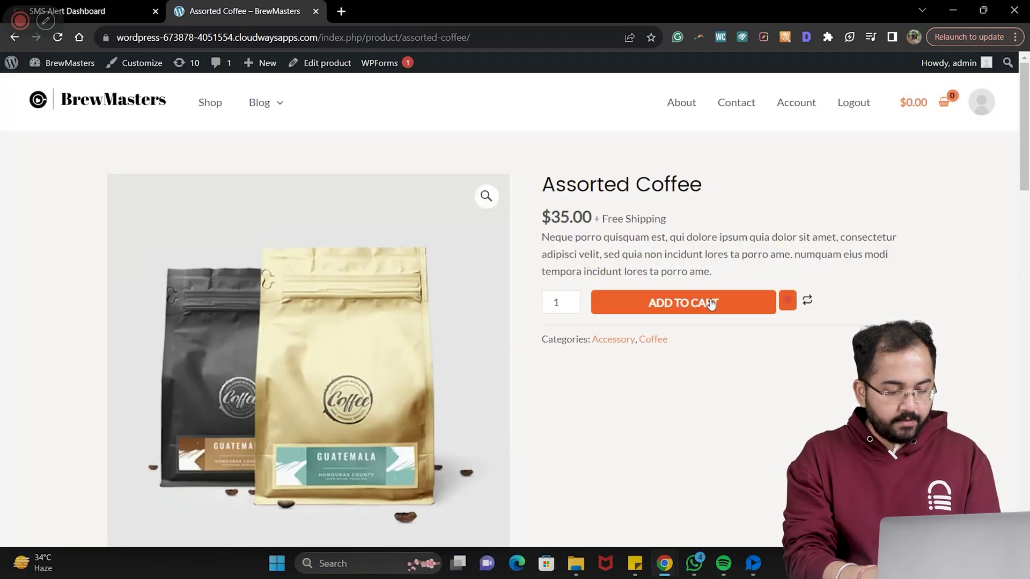
{"action": "left_click", "coordinate": [711, 304]}
{"action": "left_click", "coordinate": [828, 142]}
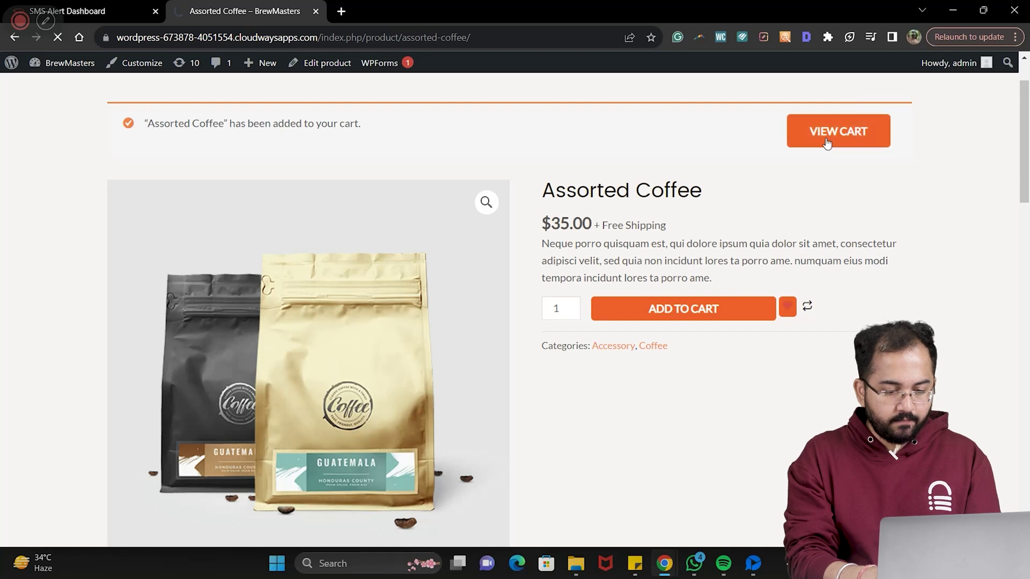
{"action": "scroll", "coordinate": [588, 445], "scroll_direction": "down", "scroll_amount": 4}
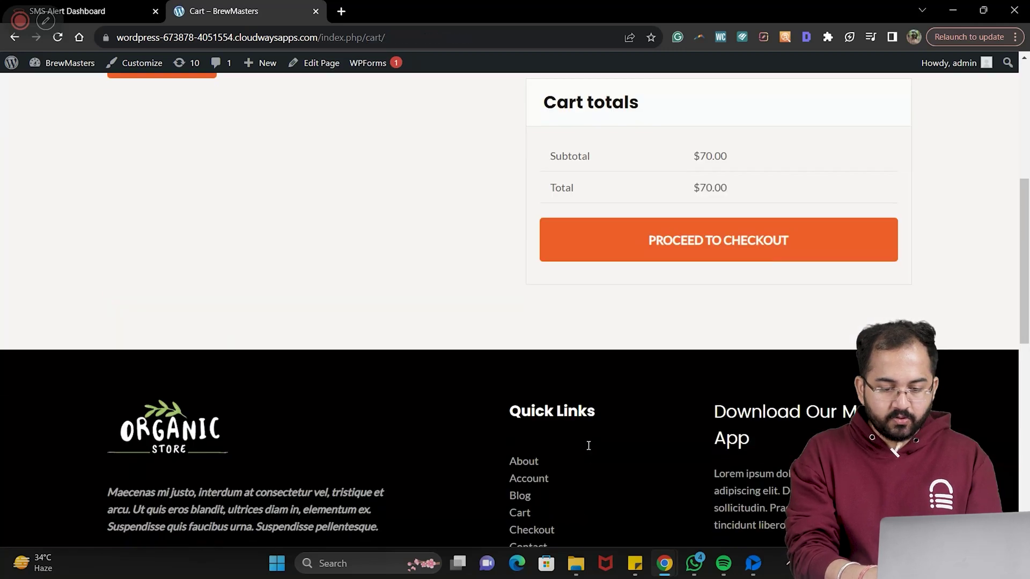
{"action": "left_click", "coordinate": [712, 216]}
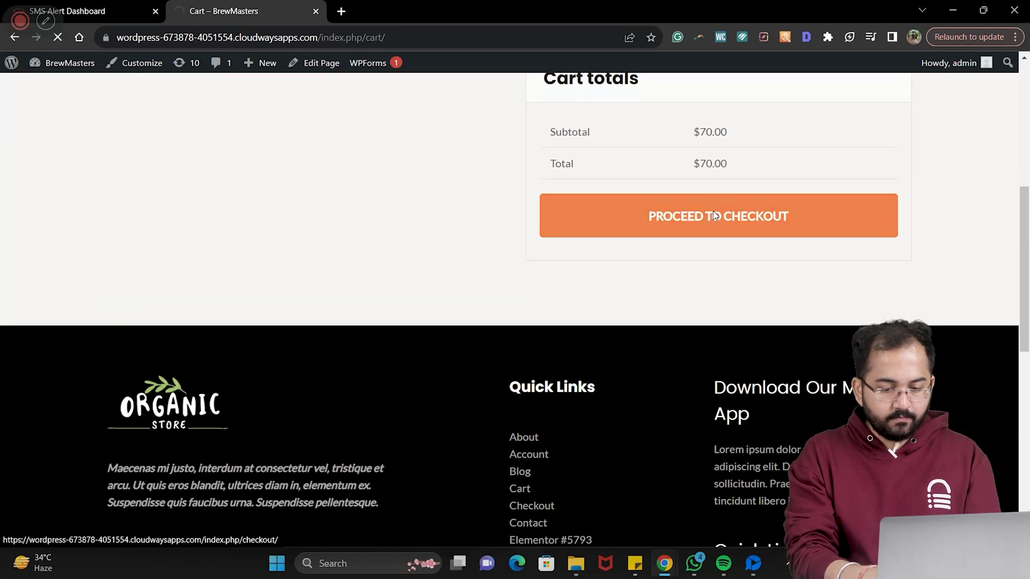
{"action": "scroll", "coordinate": [346, 365], "scroll_direction": "down", "scroll_amount": 3}
{"action": "scroll", "coordinate": [306, 432], "scroll_direction": "down", "scroll_amount": 2}
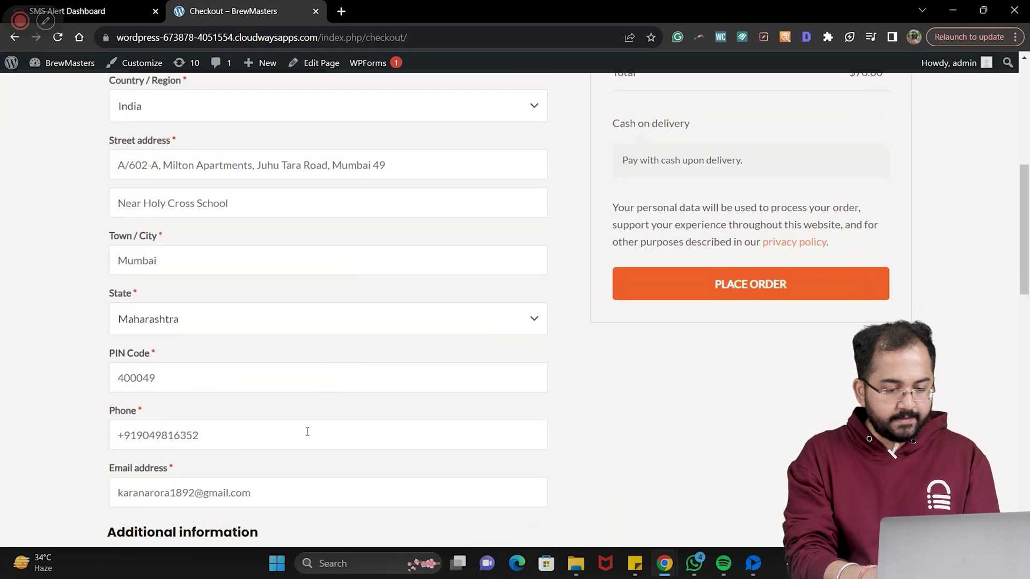
{"action": "triple_click", "coordinate": [304, 437]}
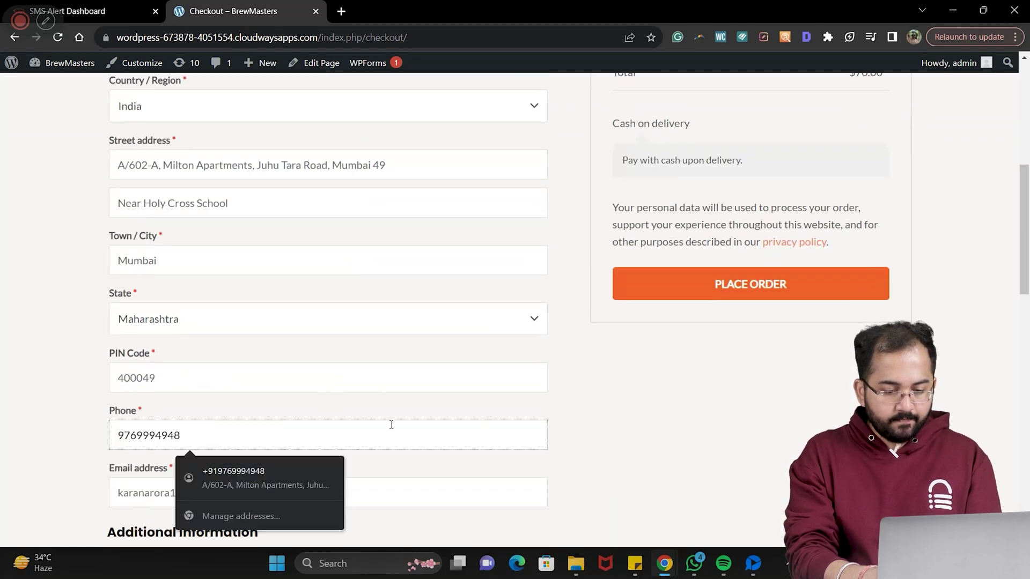
{"action": "scroll", "coordinate": [483, 435], "scroll_direction": "up", "scroll_amount": 1}
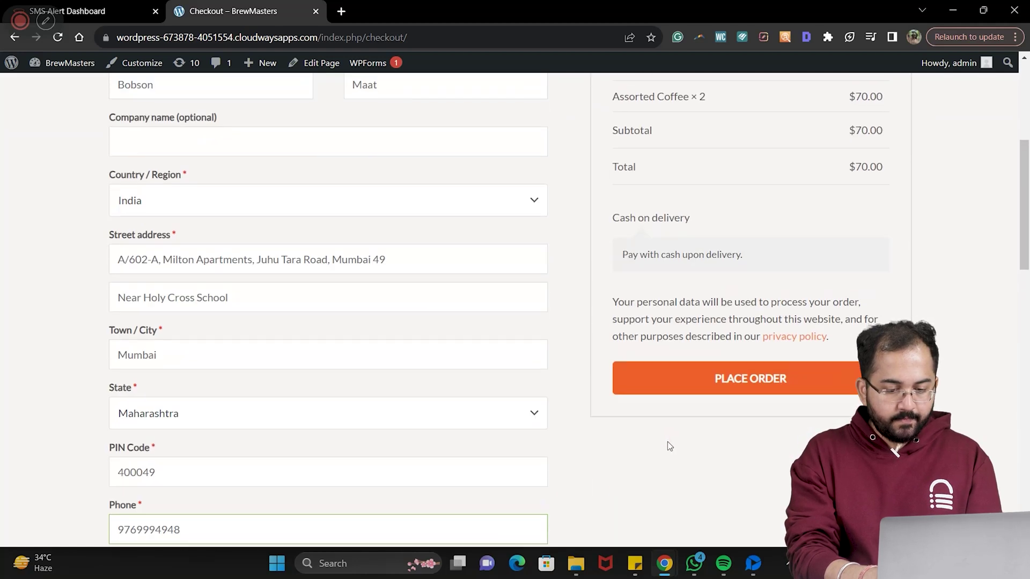
{"action": "left_click", "coordinate": [757, 385]}
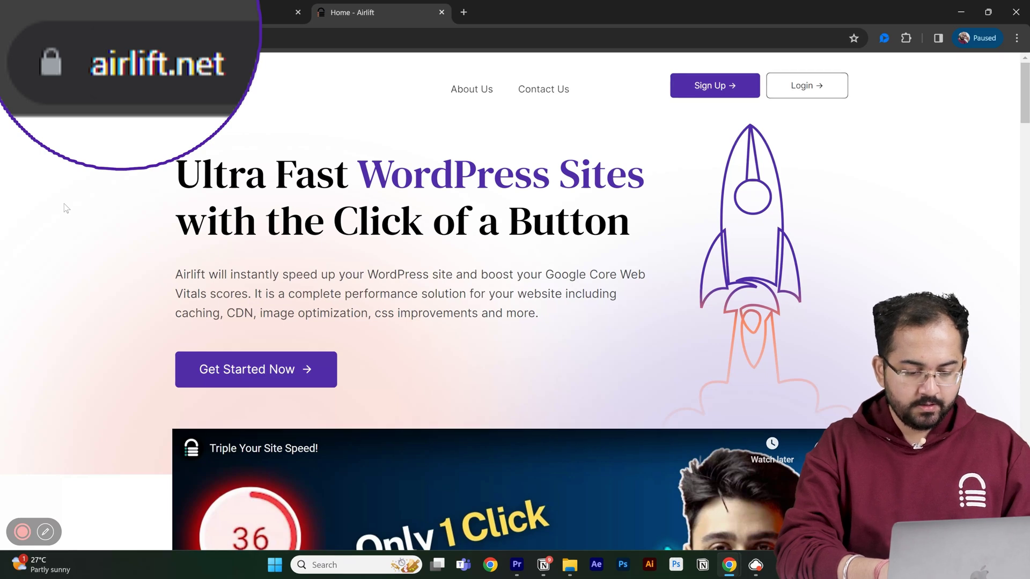
- Paste the site URL into Airlift and run the Site Performance Report
{"action": "type", "text": "https://wordpress-673878-4448699.cloudwaysapps.com/"}
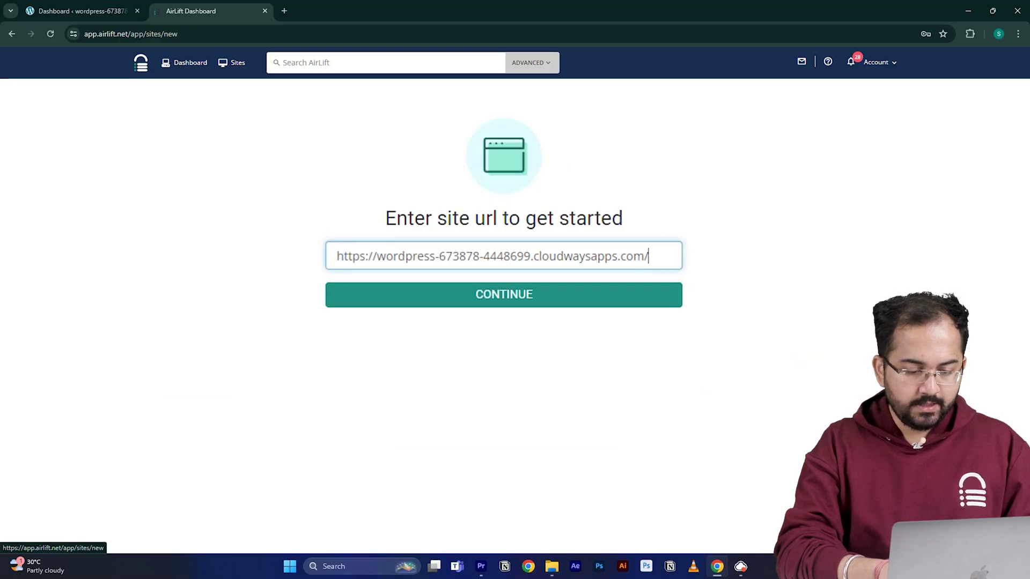
{"action": "left_click", "coordinate": [426, 296]}
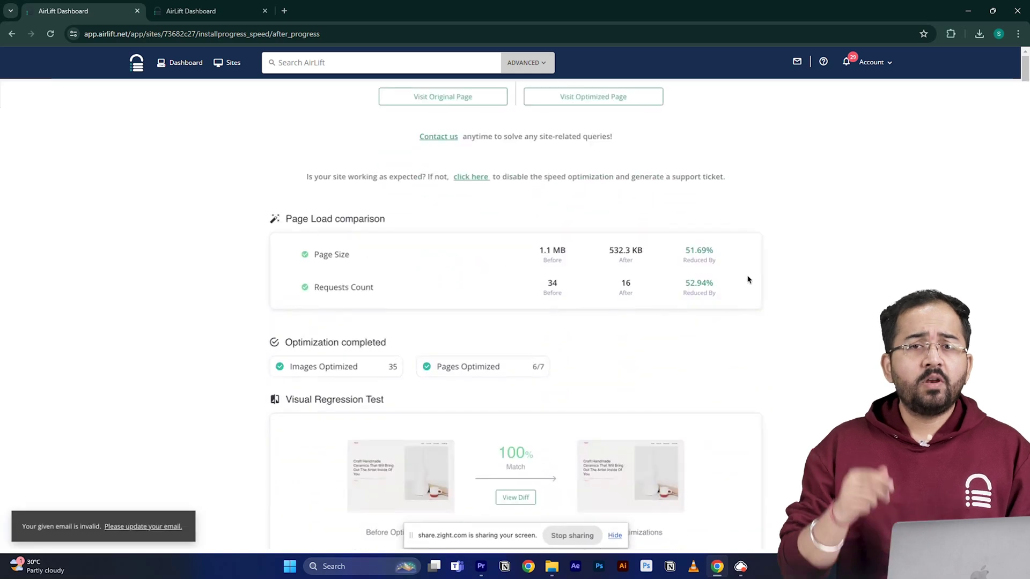
{"action": "scroll", "coordinate": [747, 280], "scroll_direction": "down", "scroll_amount": 1}
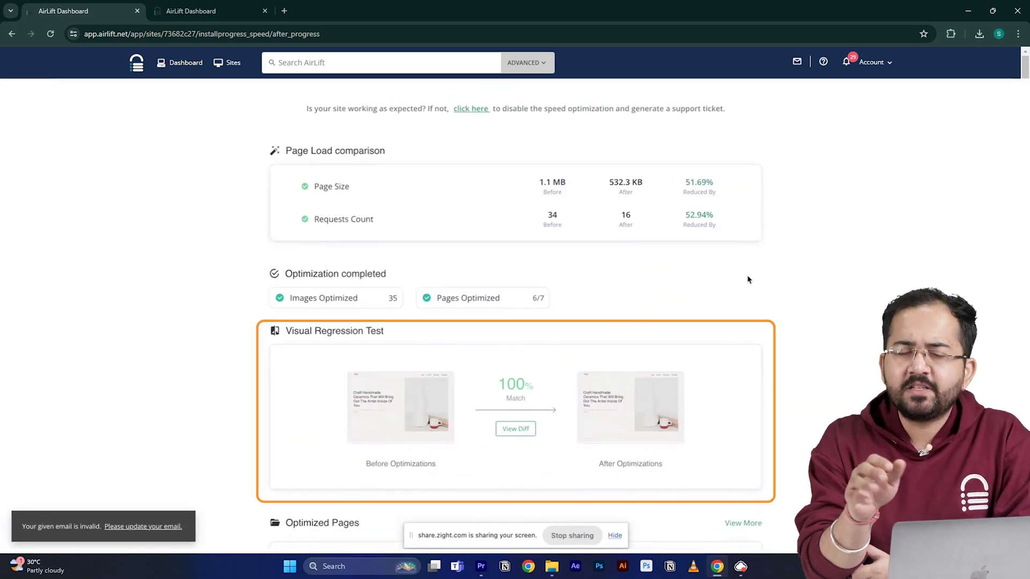
{"action": "scroll", "coordinate": [747, 279], "scroll_direction": "up", "scroll_amount": 3}
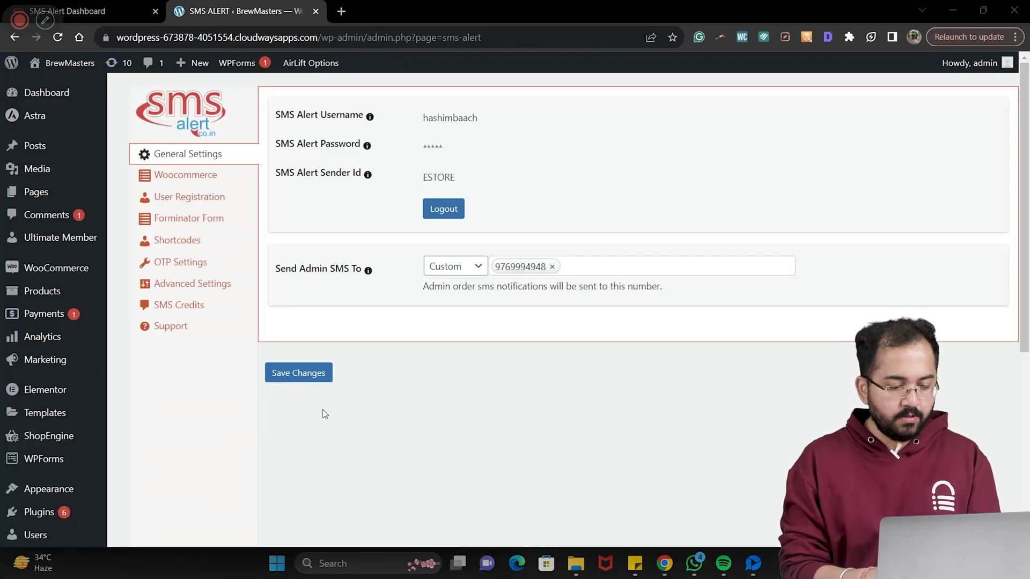
- Tick OTP for Checkout in the SMS Alert OTP Settings
{"action": "left_click", "coordinate": [177, 265]}
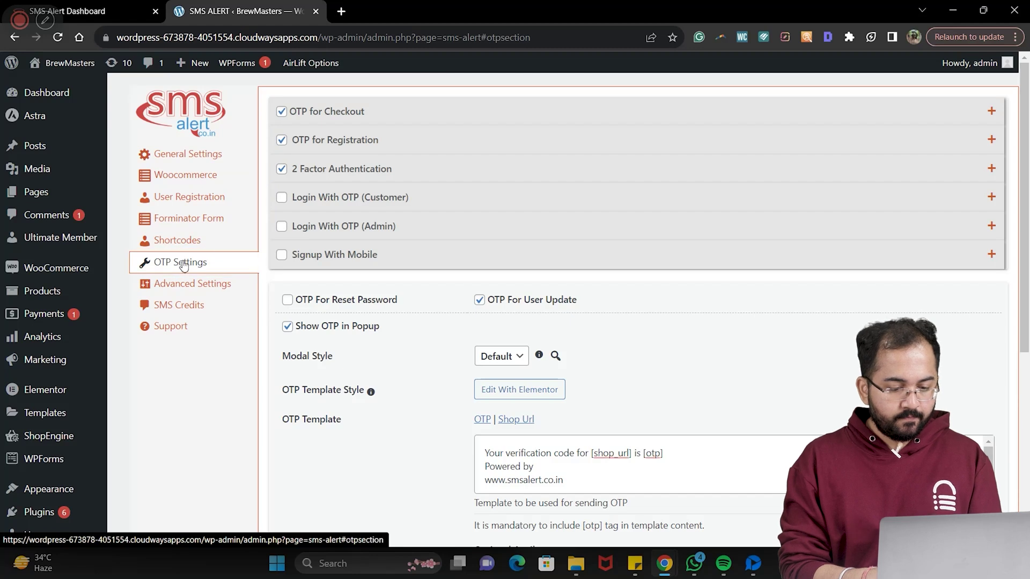
{"action": "left_click", "coordinate": [282, 114]}
{"action": "left_click", "coordinate": [282, 114]}
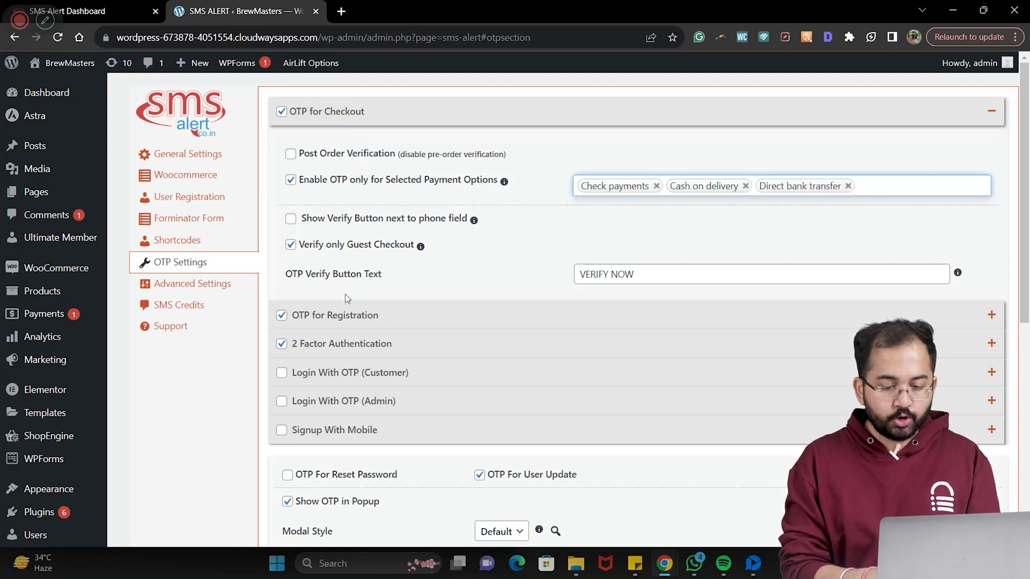
{"action": "scroll", "coordinate": [345, 297], "scroll_direction": "down", "scroll_amount": 1}
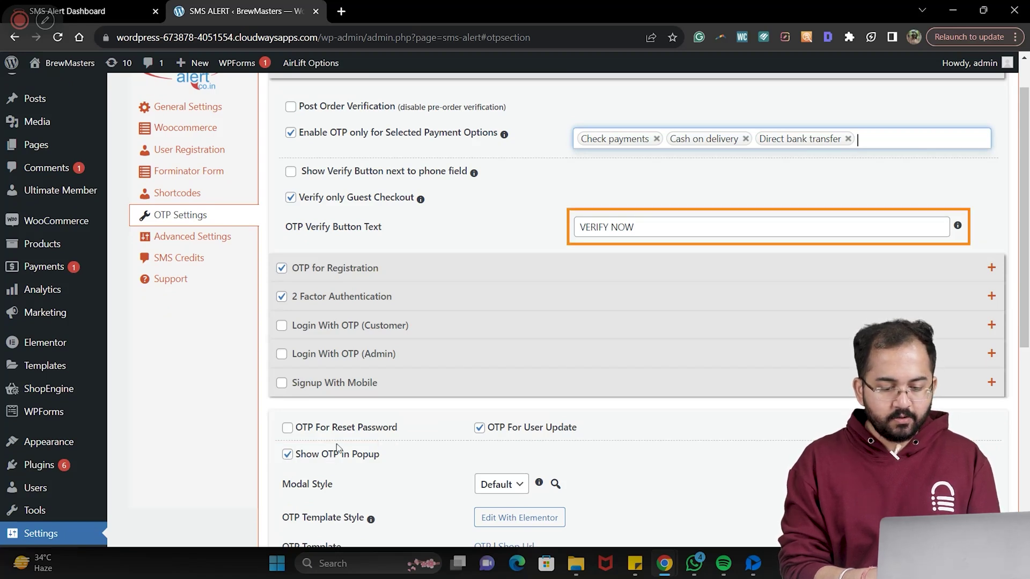
{"action": "scroll", "coordinate": [336, 448], "scroll_direction": "down", "scroll_amount": 5}
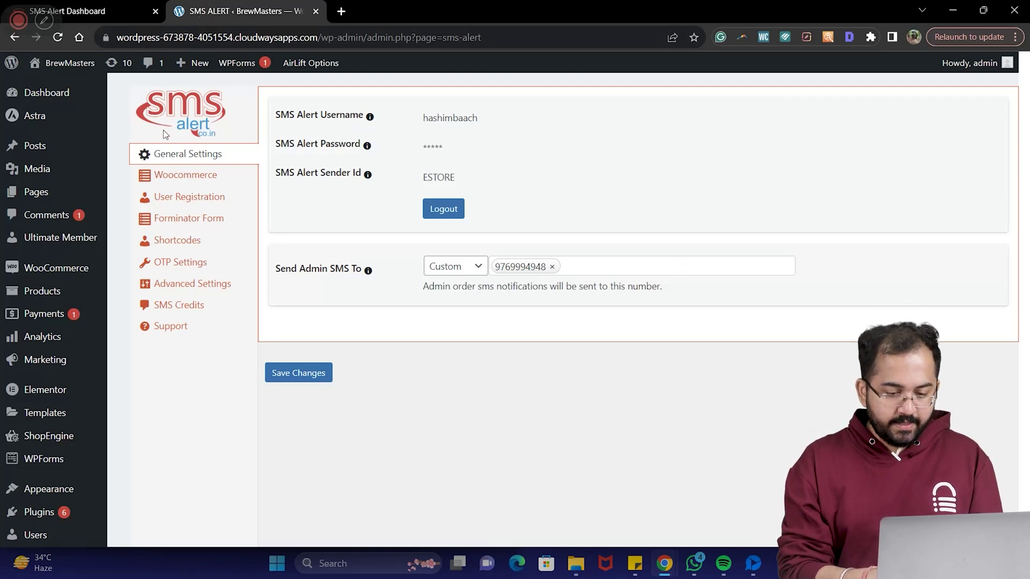
- Tick admin SMS for Processing, Completed and Cancelled orders under Admin Notifications and save
{"action": "left_click", "coordinate": [179, 180]}
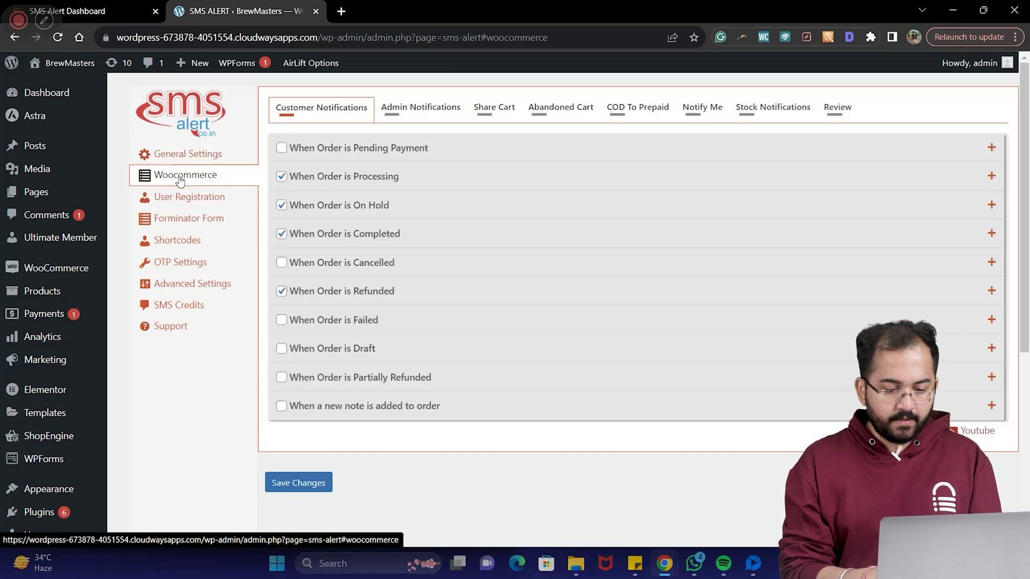
{"action": "left_click", "coordinate": [418, 113]}
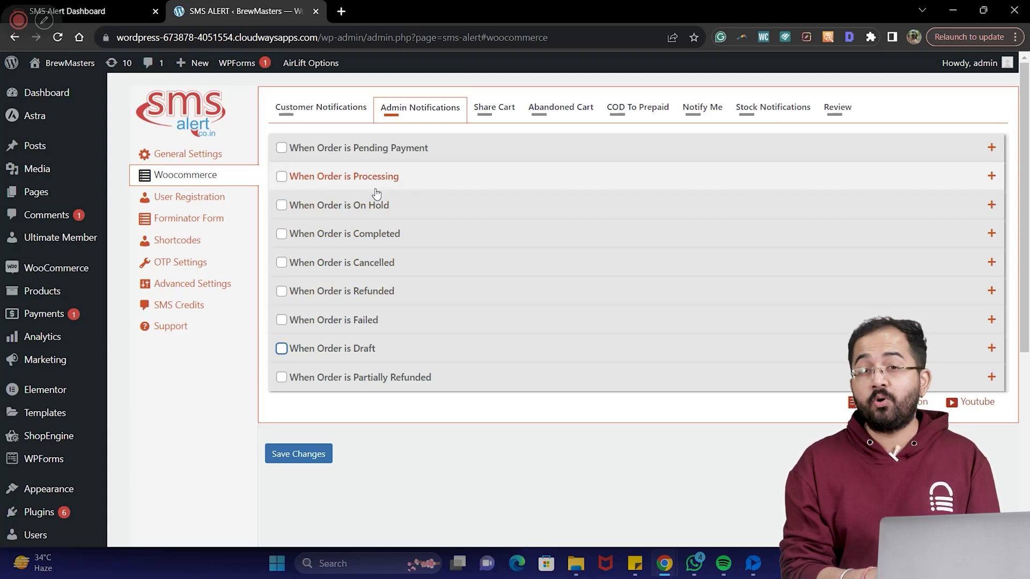
{"action": "left_click", "coordinate": [281, 178]}
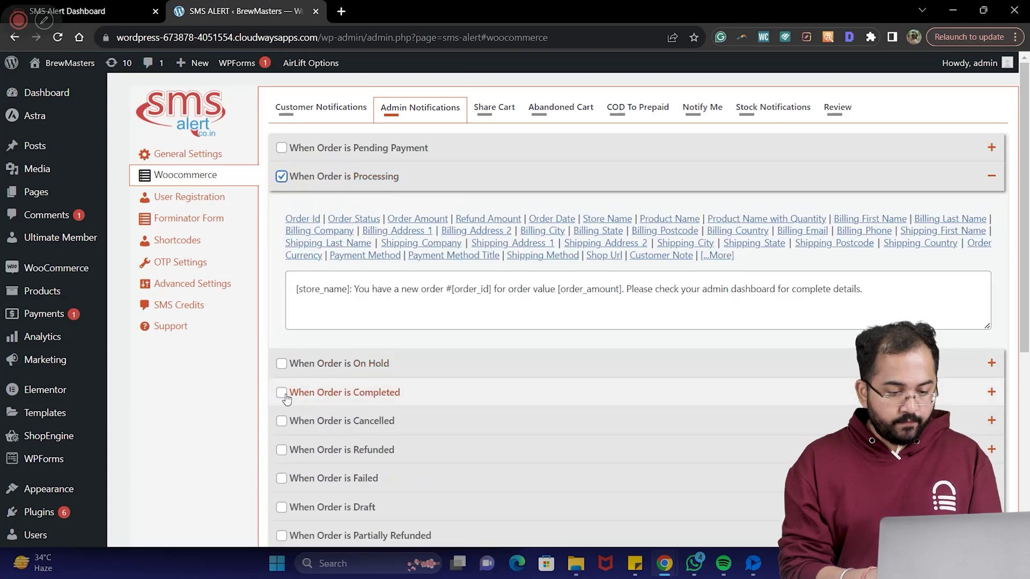
{"action": "left_click", "coordinate": [281, 395]}
{"action": "left_click", "coordinate": [281, 420]}
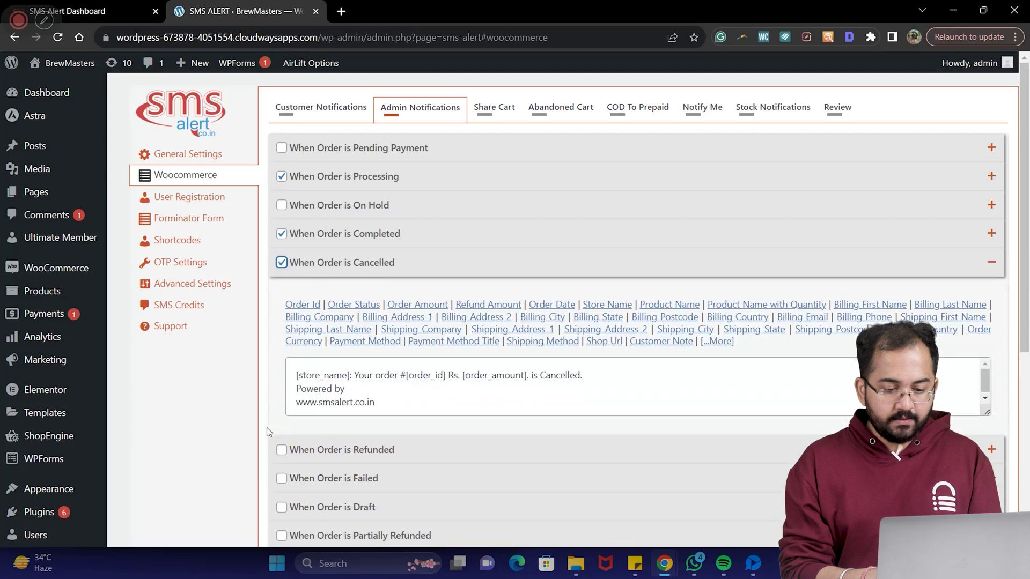
{"action": "scroll", "coordinate": [274, 425], "scroll_direction": "down", "scroll_amount": 3}
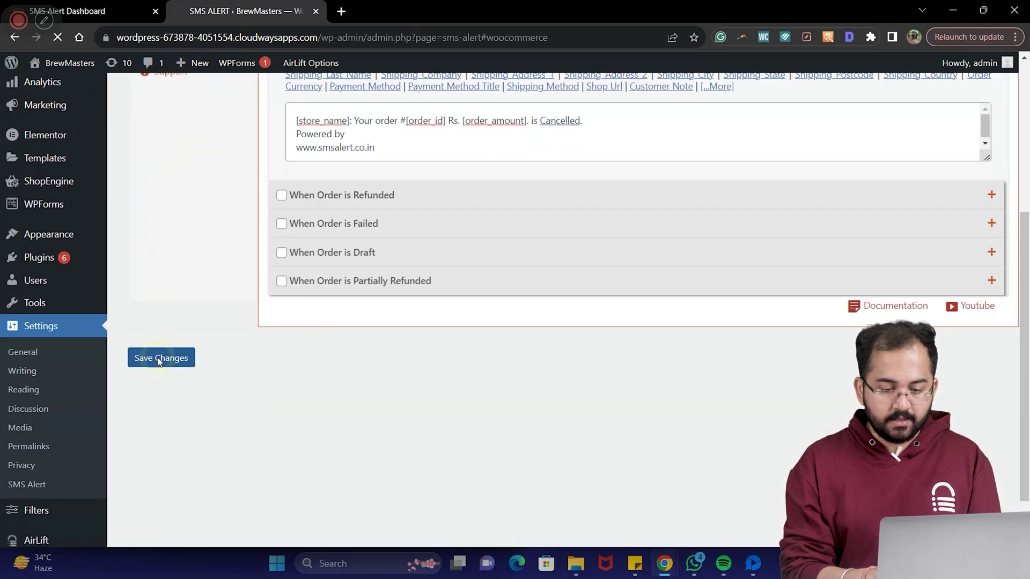
{"action": "left_click", "coordinate": [113, 10]}
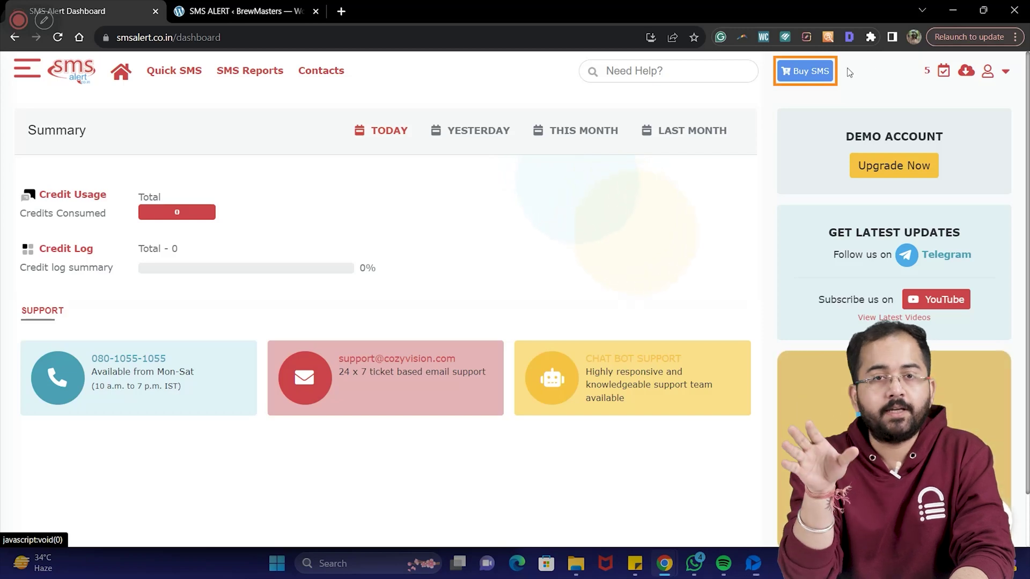
- Bring up the Calculate Messaging Pricing dialog quoting 5,000 transactional USA/Canada credits at $29.1667
{"action": "left_click", "coordinate": [809, 71]}
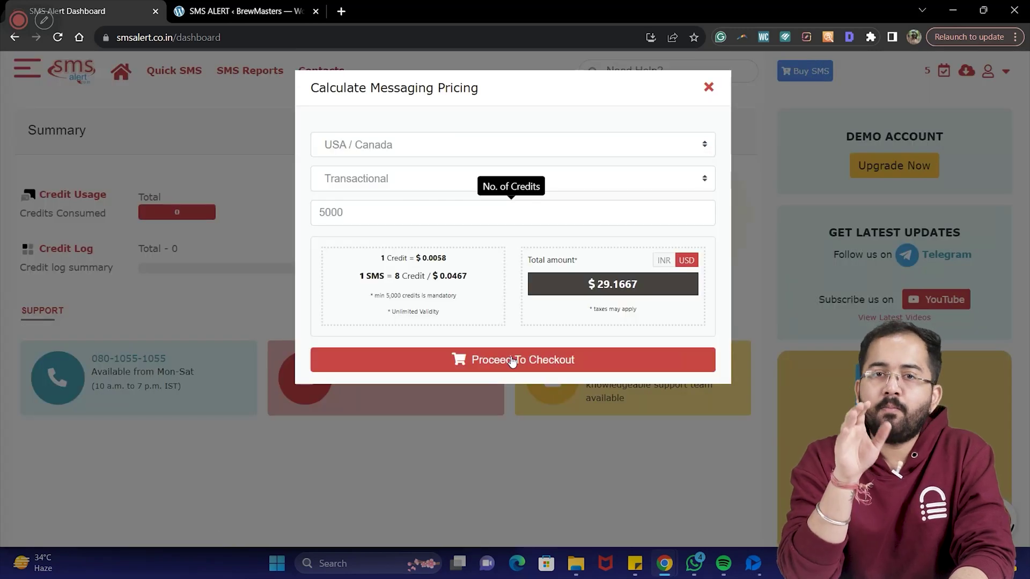